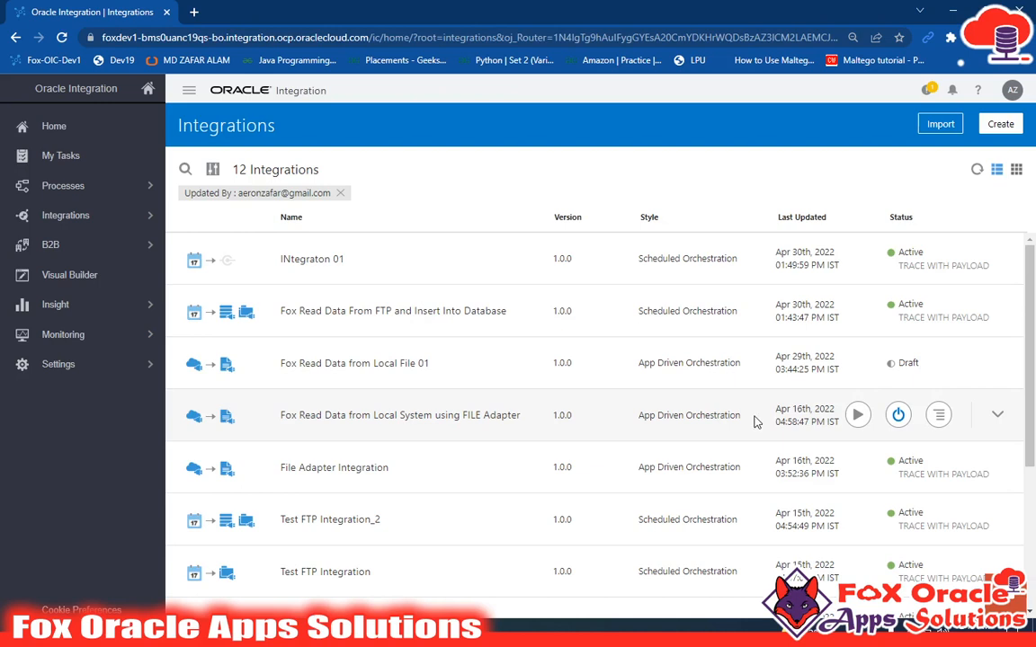
- Open the Connections list under Integrations and look through the existing connections
left_click(79, 214)
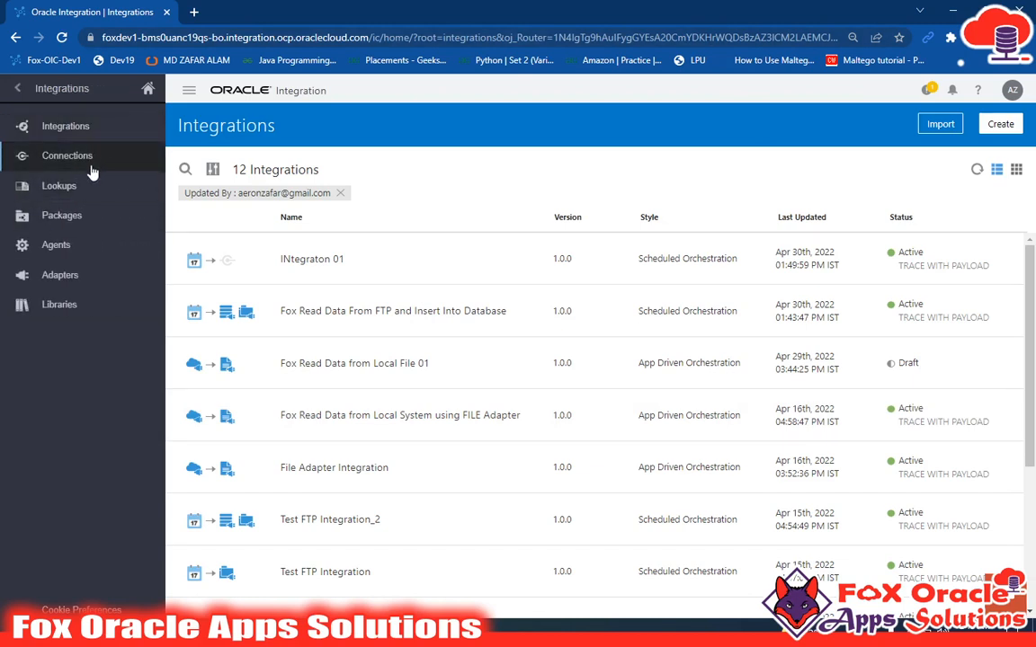
left_click(90, 165)
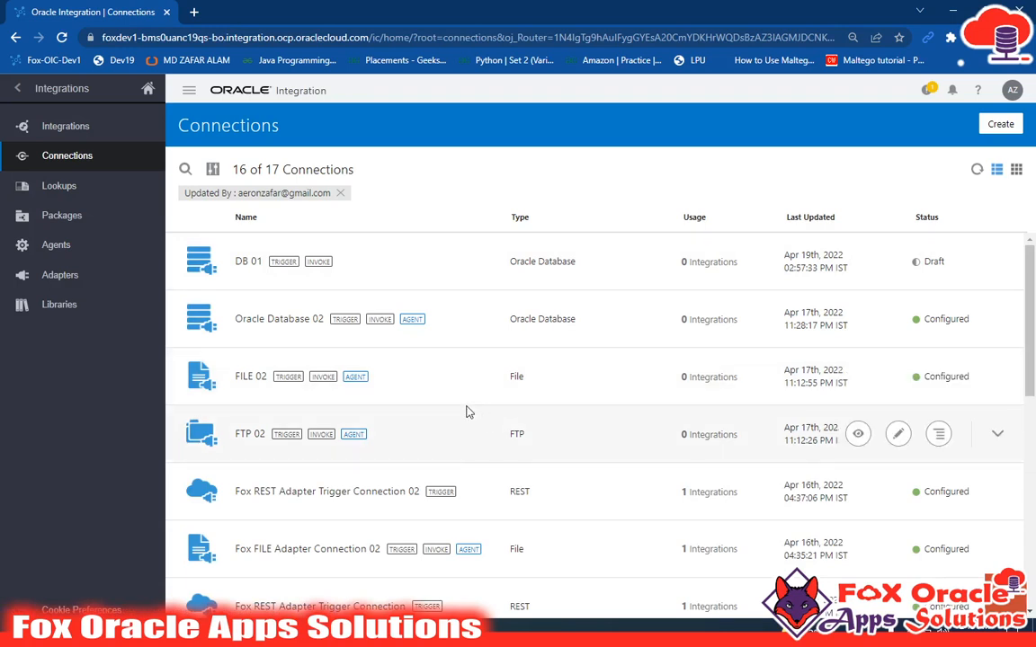
scroll(468, 410, "down", 3)
scroll(469, 406, "down", 4)
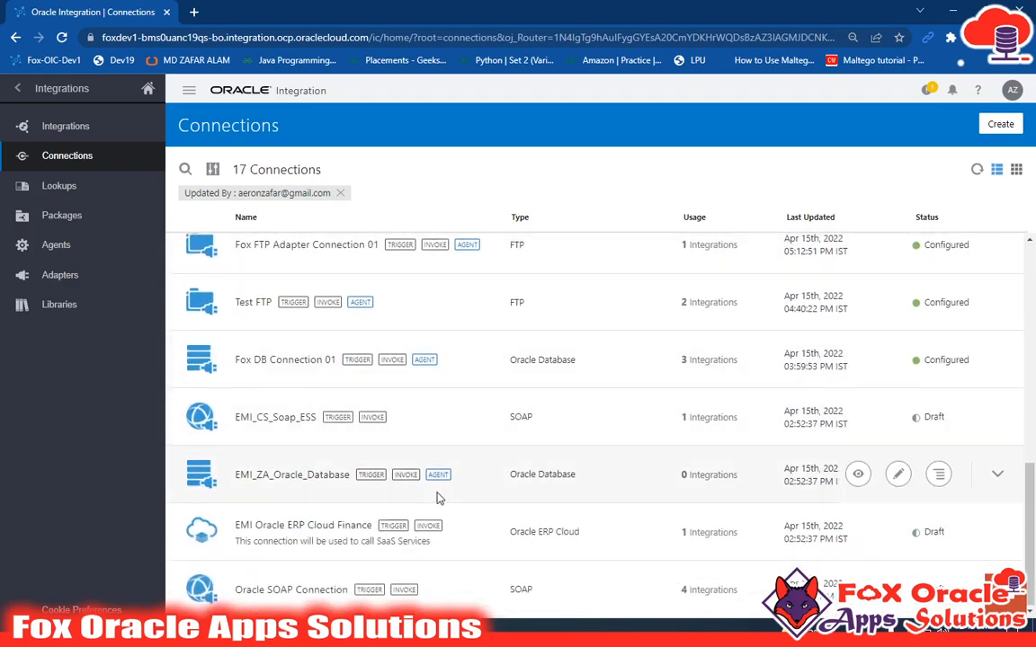
scroll(504, 490, "up", 5)
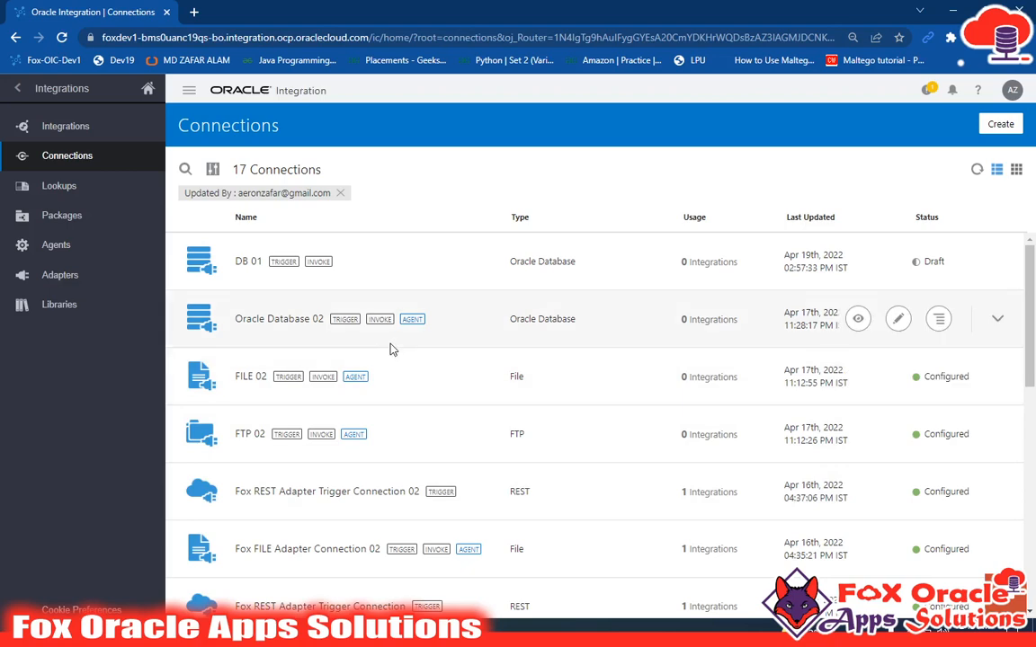
- Start creating a new connection based on the Oracle Database adapter
left_click(1007, 129)
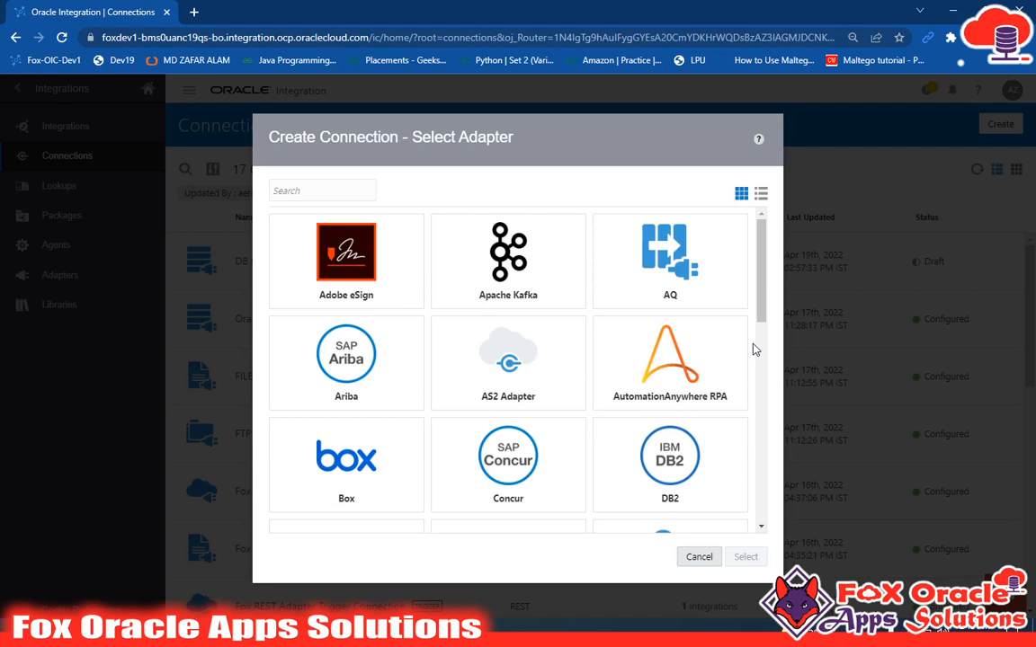
scroll(506, 371, "down", 3)
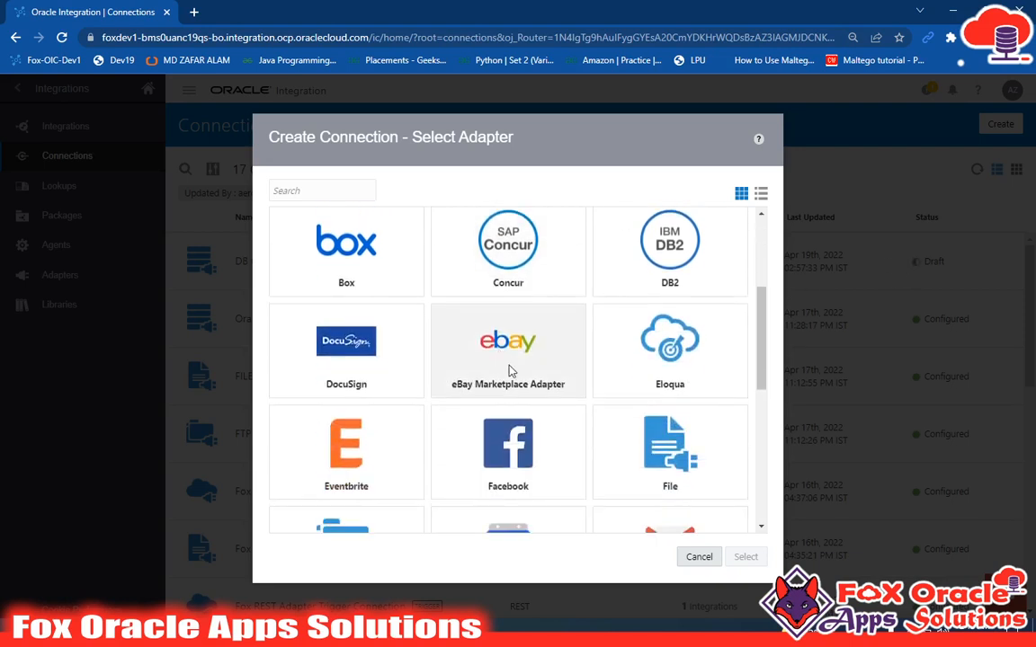
scroll(479, 405, "down", 1)
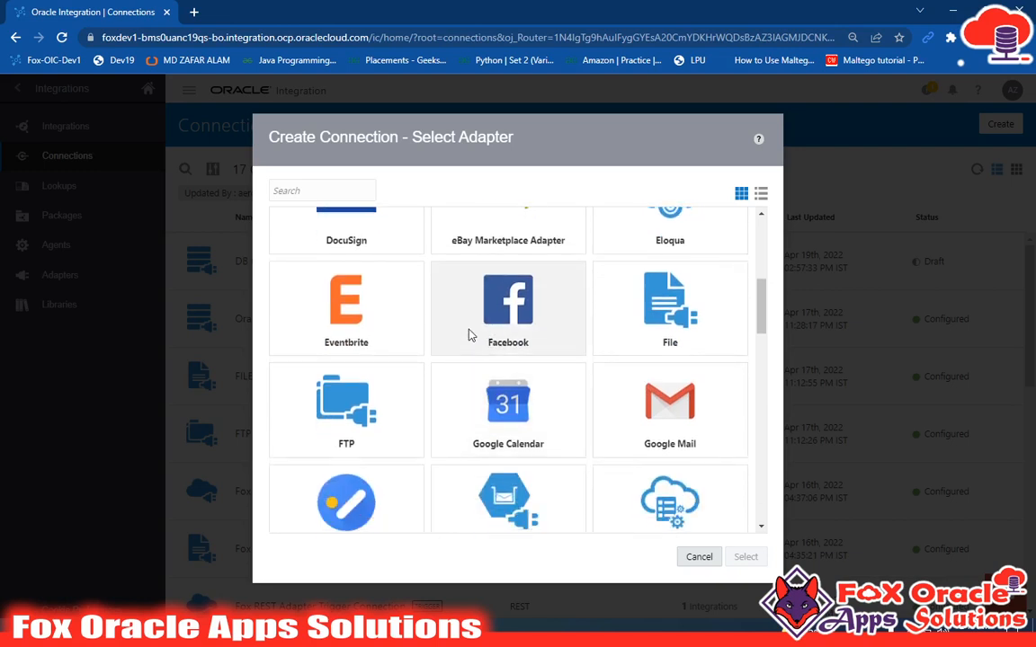
scroll(390, 376, "down", 2)
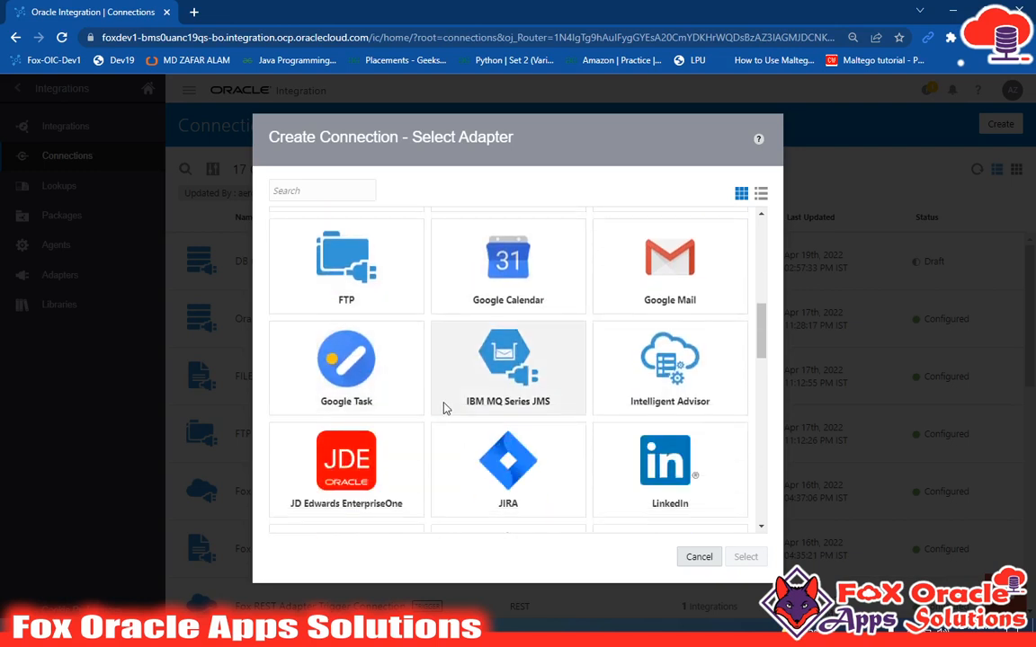
scroll(422, 378, "down", 2)
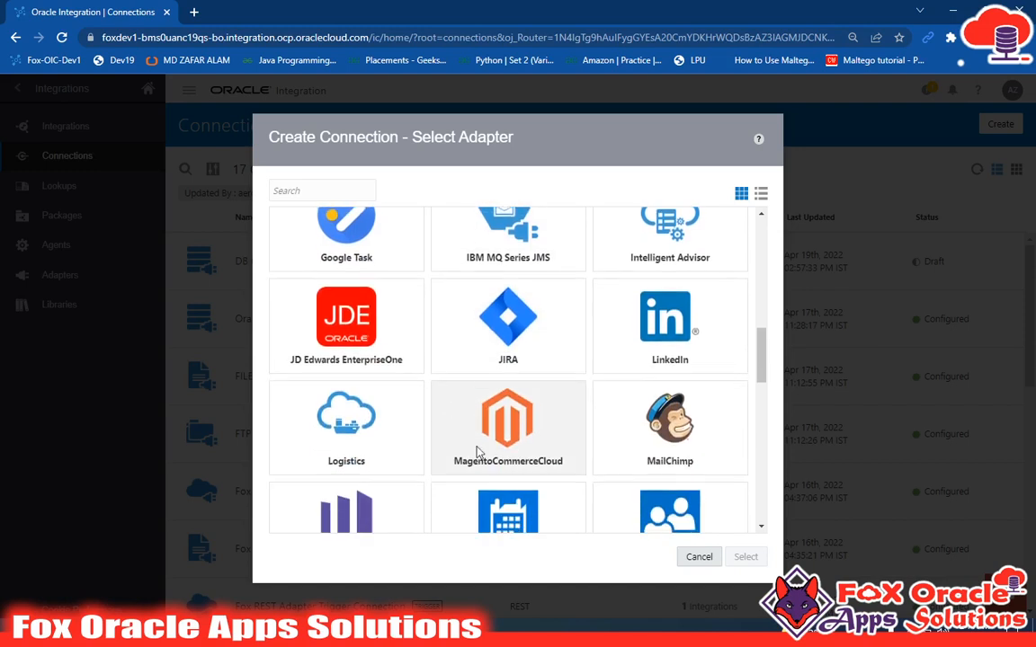
scroll(439, 414, "down", 2)
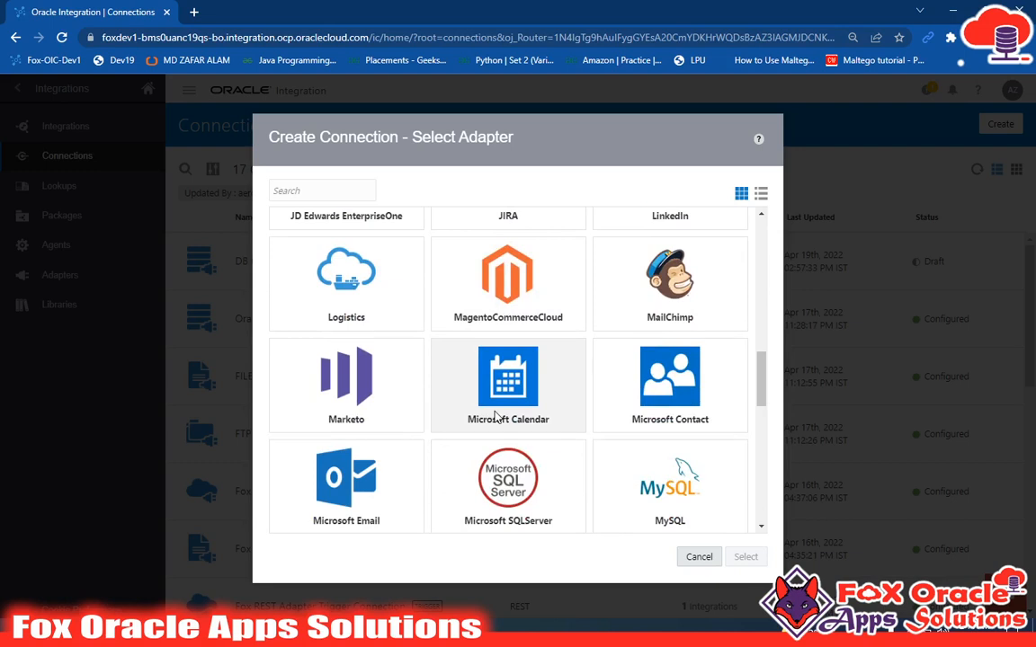
scroll(586, 385, "down", 5)
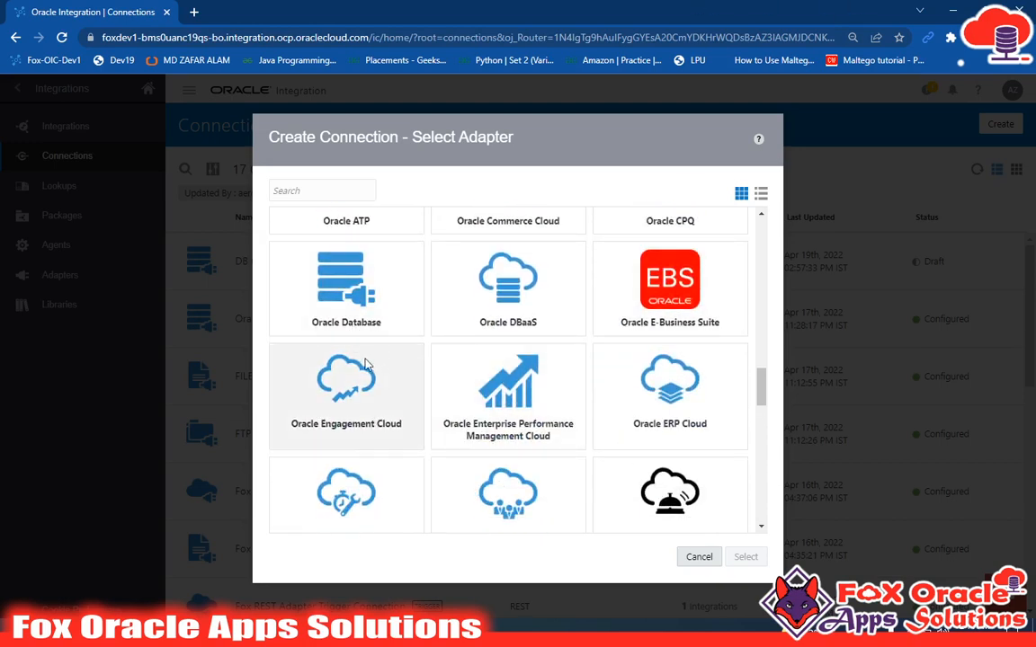
left_click(367, 324)
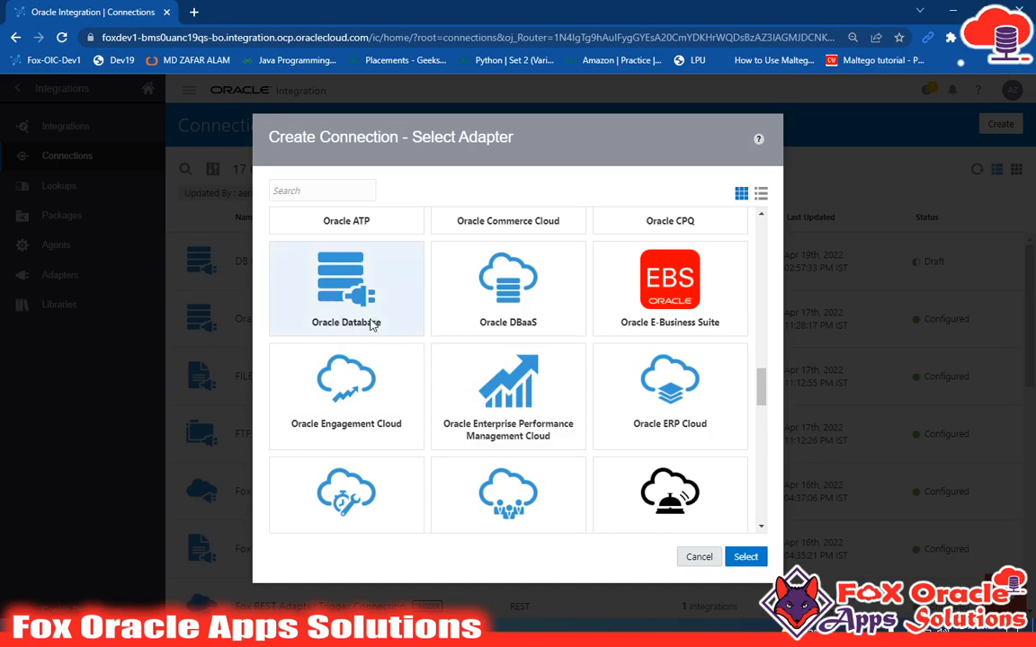
left_click(745, 556)
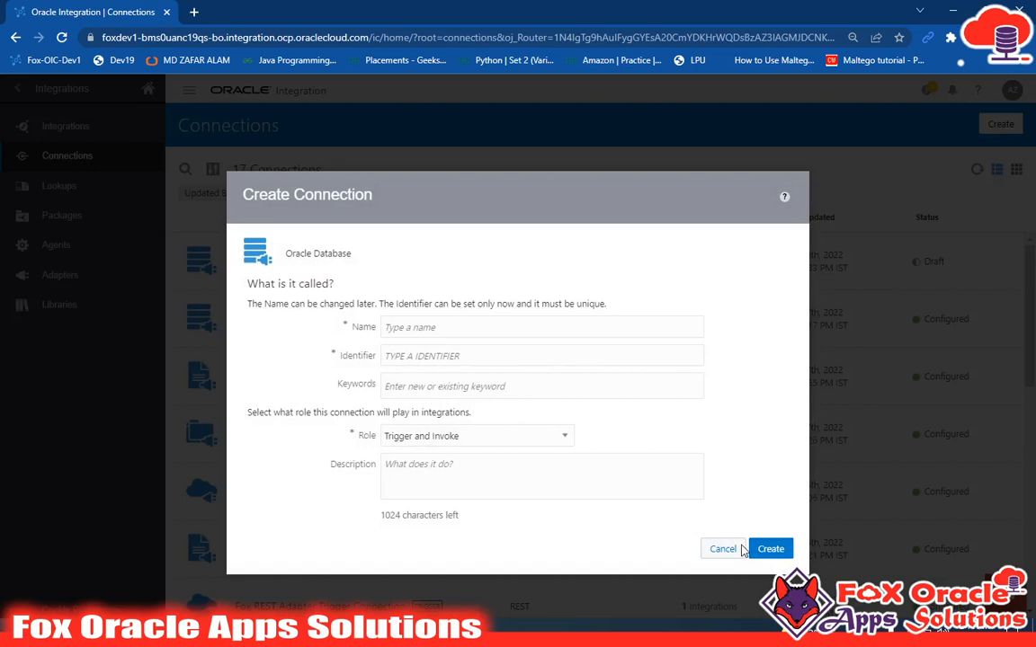
- Name the new connection "Oracle Database 03", based on the earlier entry "Oracle Database 02"
left_click(518, 332)
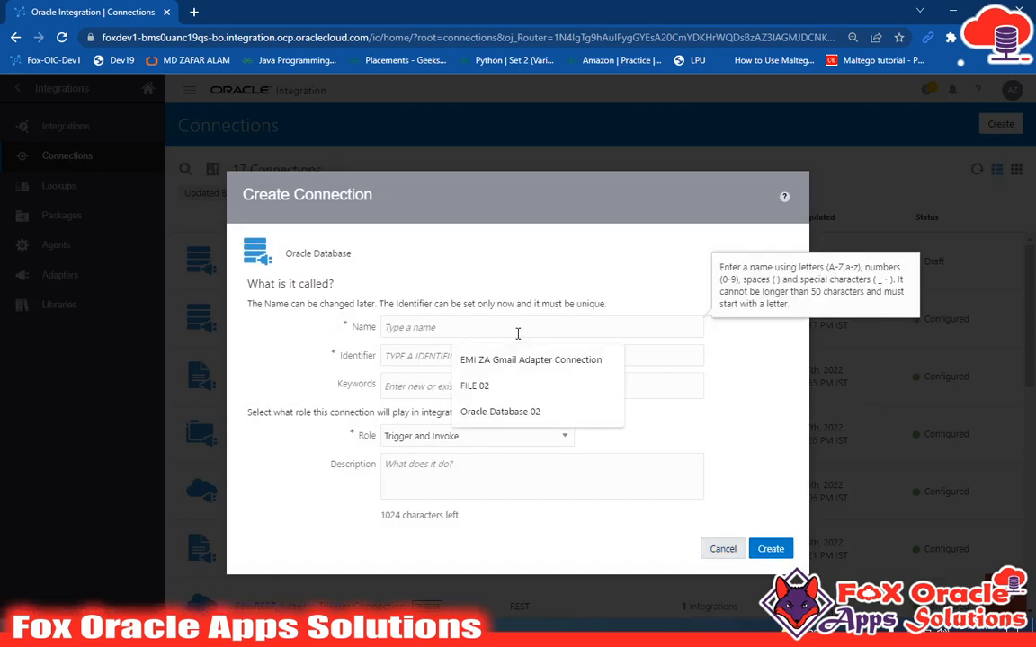
left_click(499, 412)
key("BackSpace")
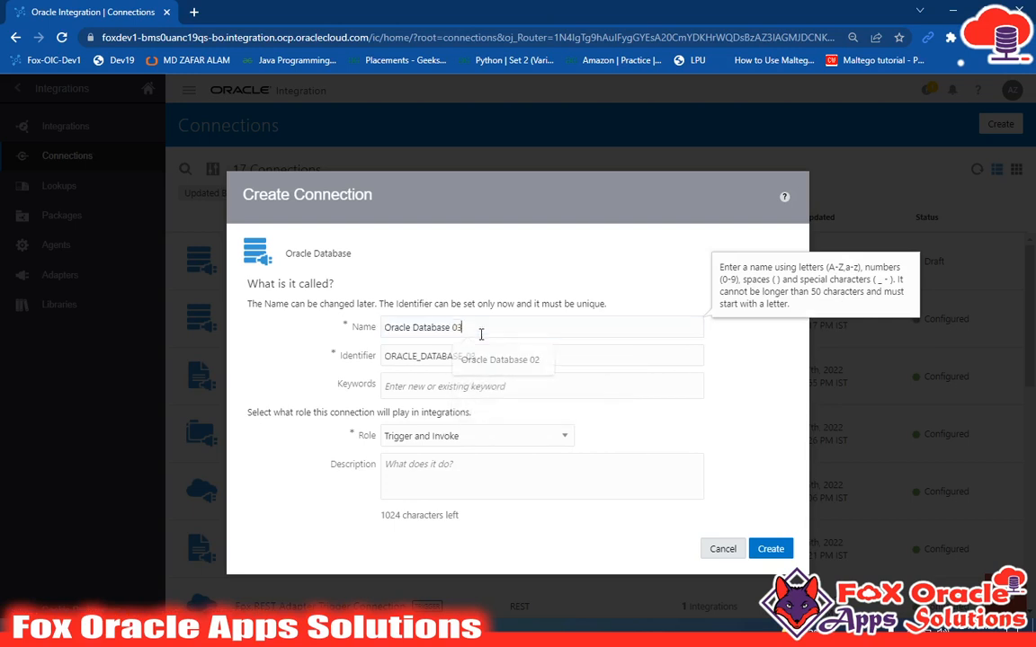
type("3")
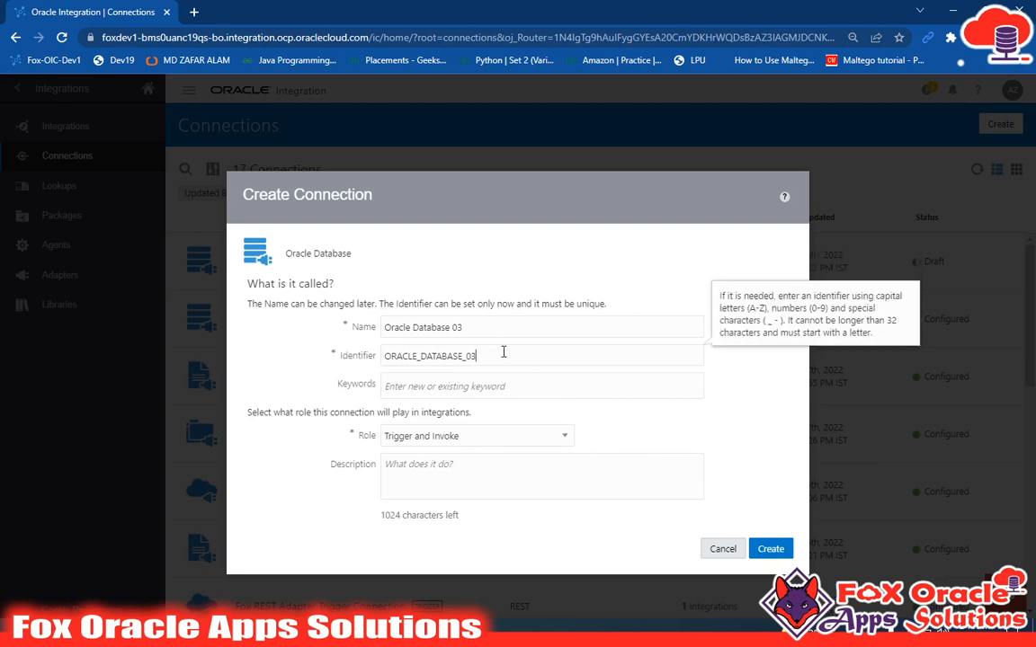
- Try the Trigger role and the Invoke role for the new connection
left_click(477, 437)
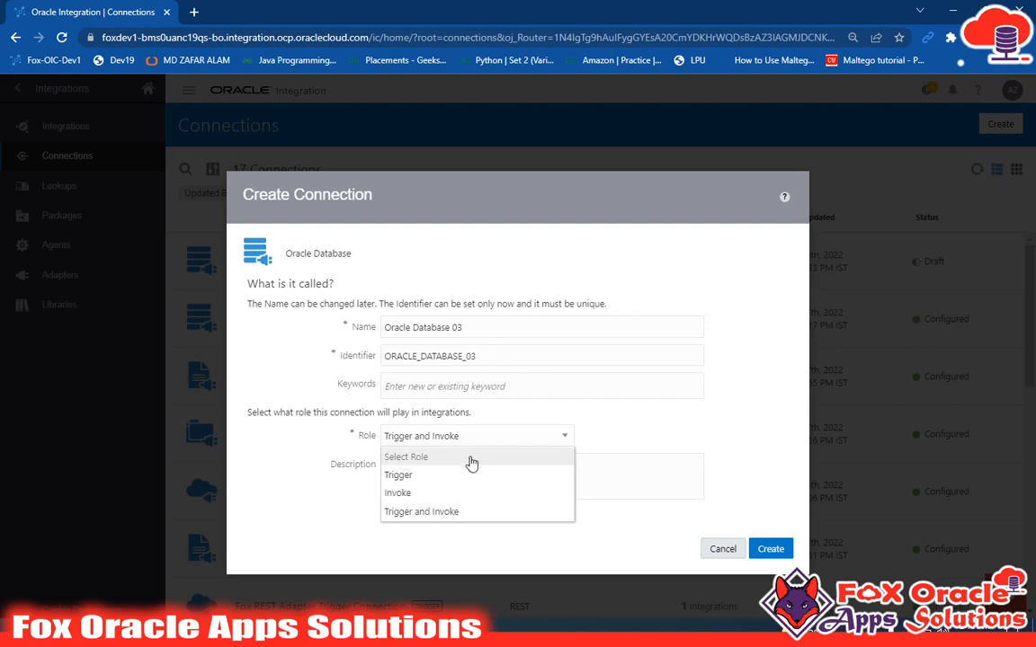
left_click(610, 450)
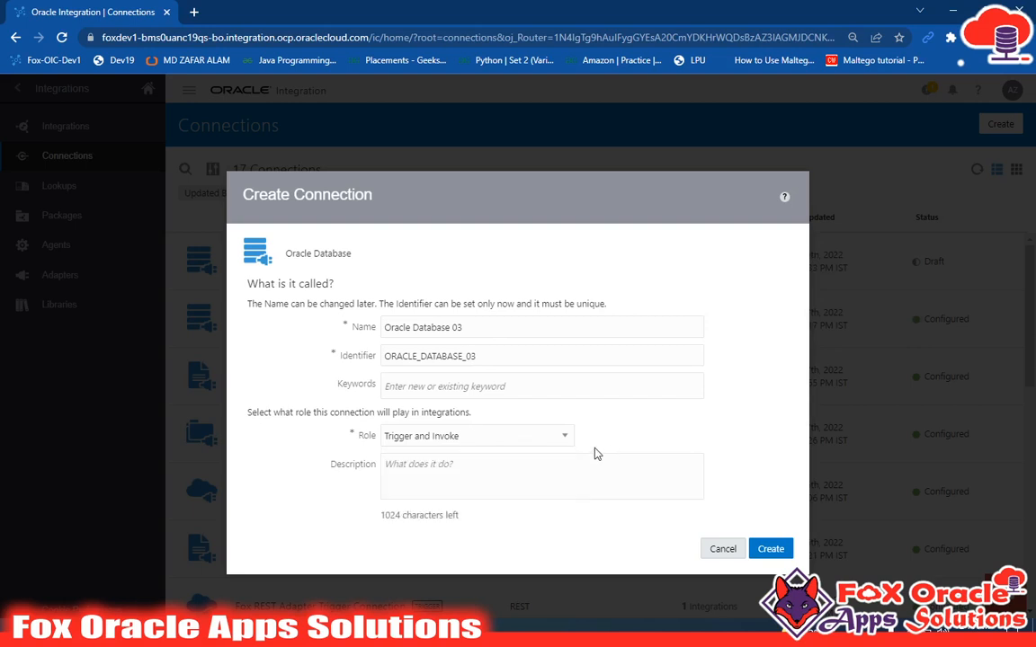
left_click(493, 437)
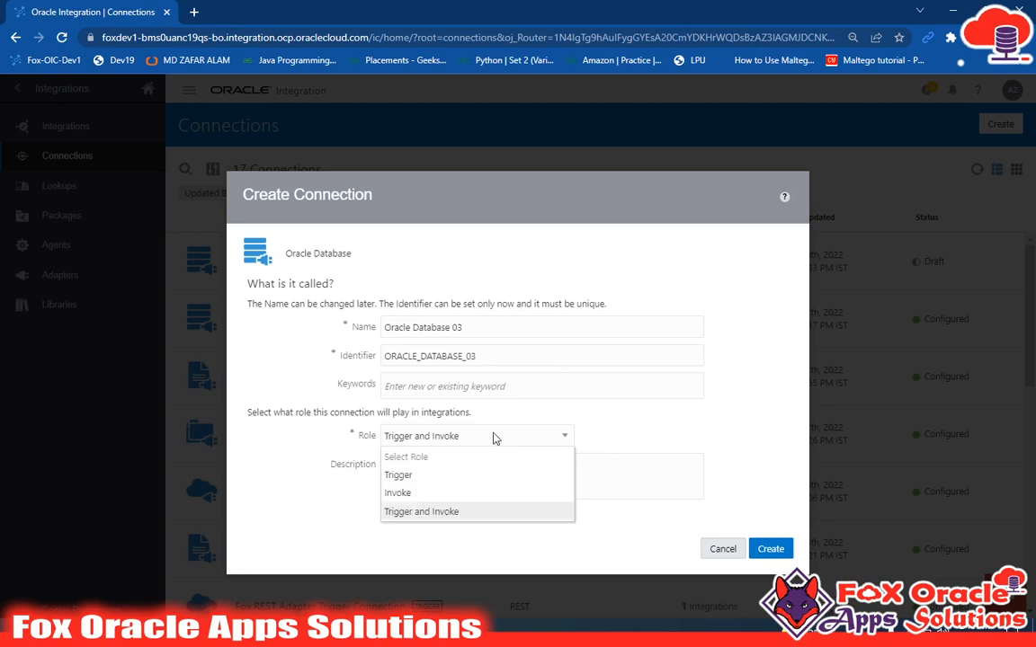
left_click(452, 477)
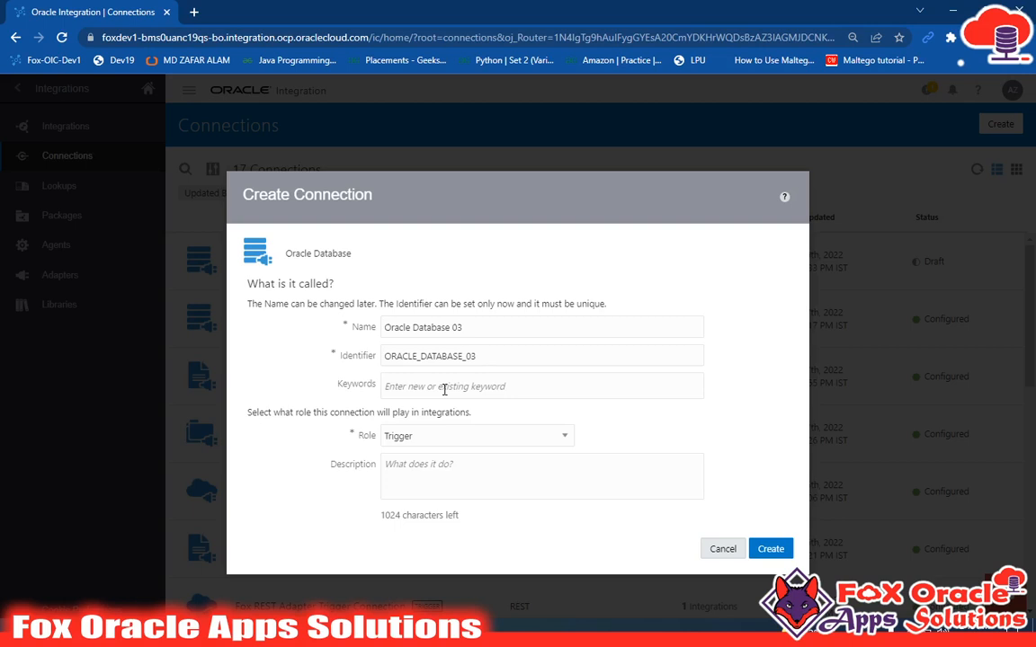
left_click(430, 438)
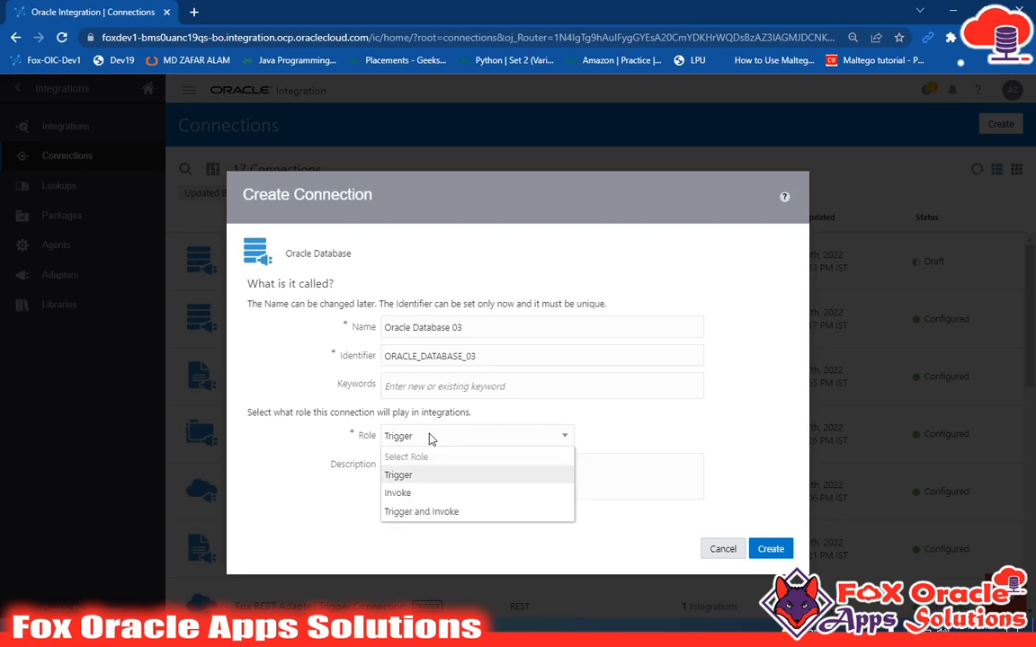
left_click(410, 497)
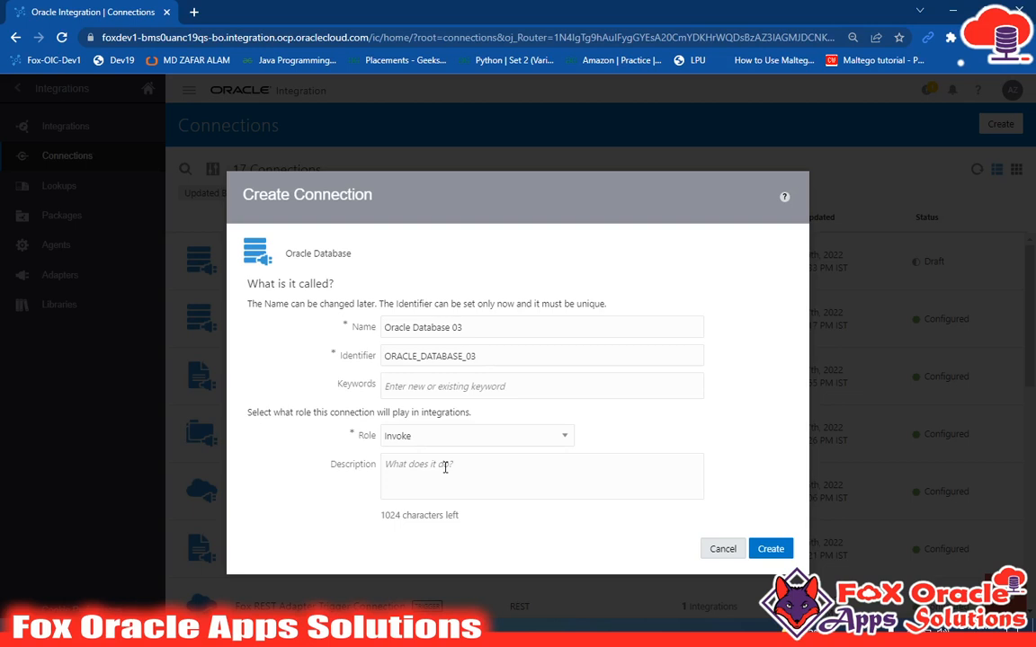
- Set the connection's role to Trigger and Invoke, and create the connection
left_click(443, 439)
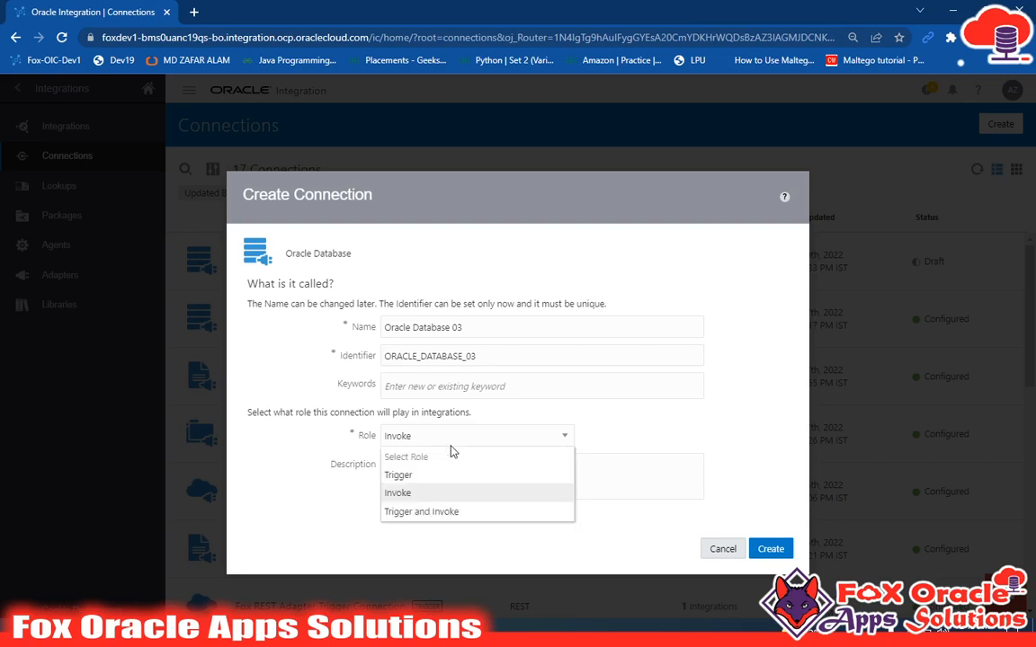
left_click(443, 512)
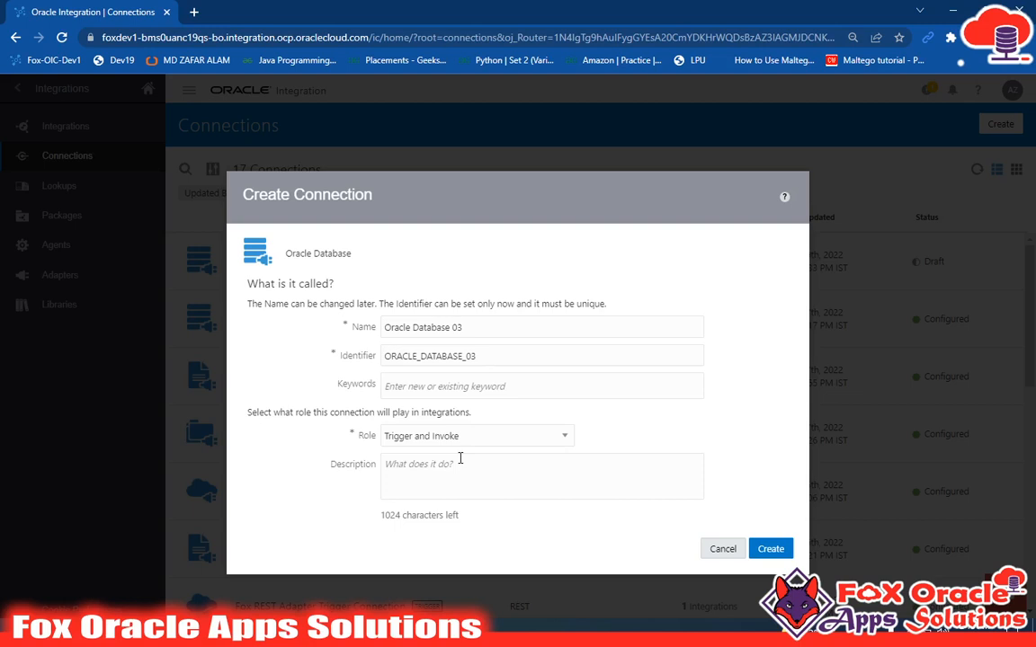
left_click(775, 552)
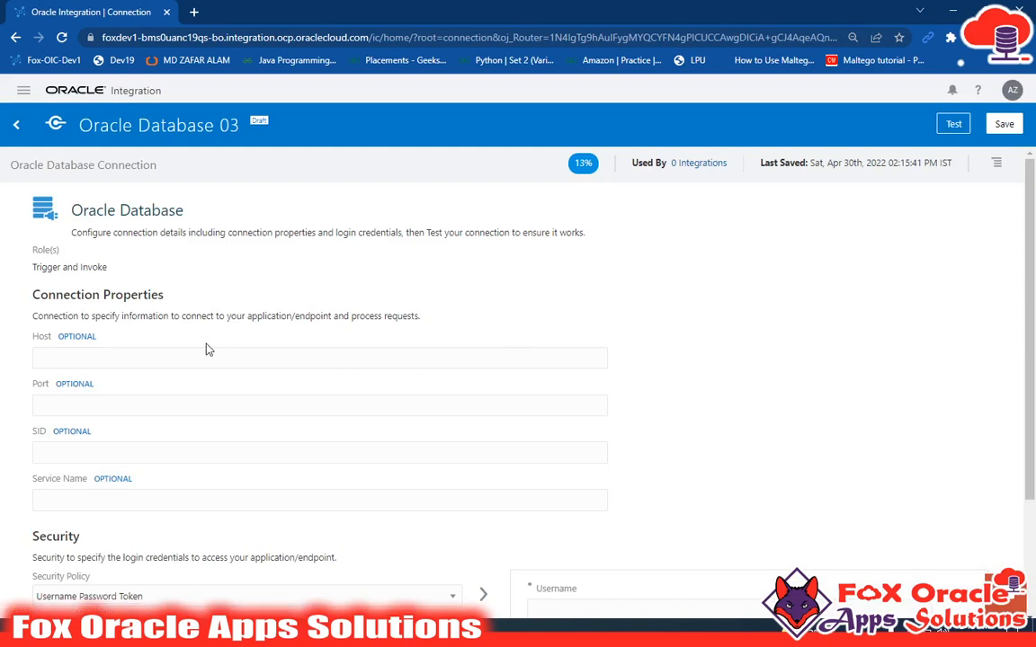
- Examine the connection's configuration page: the connection properties, security credentials and agent group sections
scroll(202, 344, "down", 1)
scroll(202, 344, "down", 1)
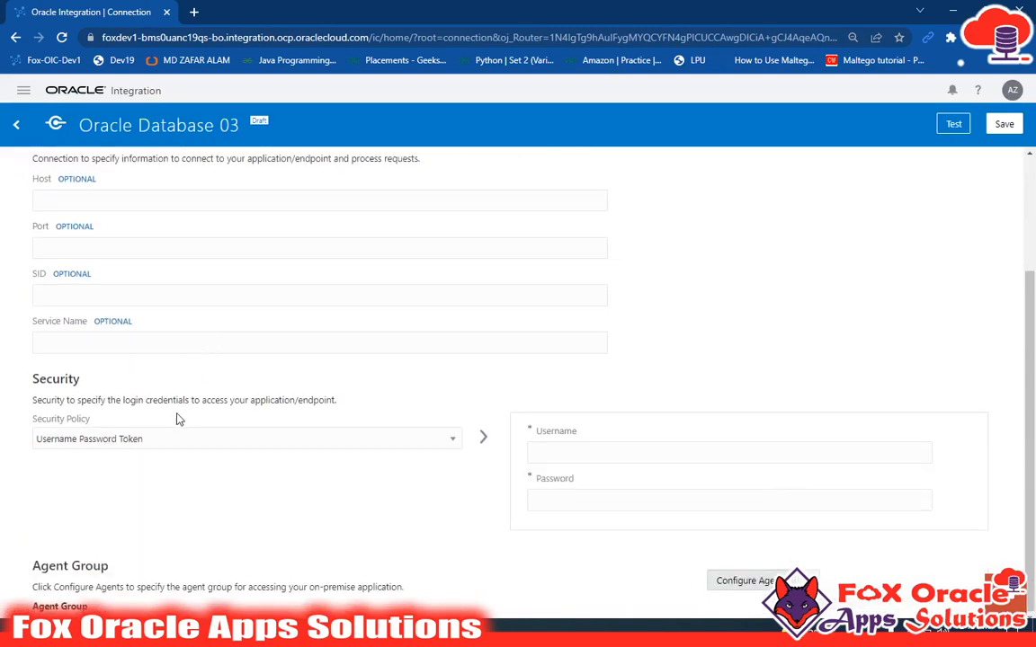
scroll(251, 442, "up", 2)
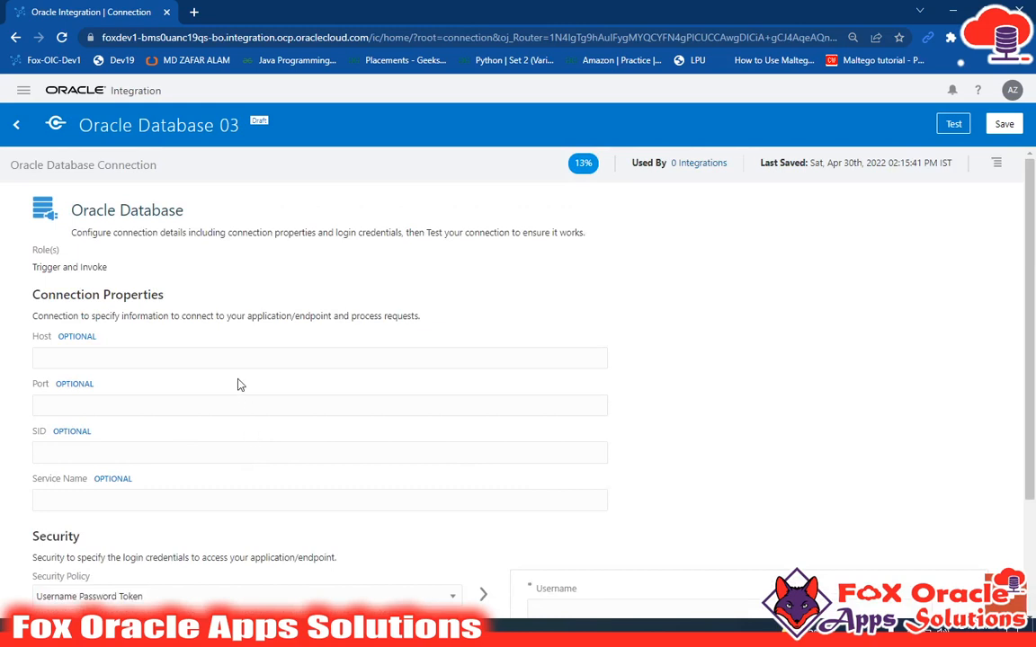
scroll(225, 369, "down", 2)
scroll(231, 382, "up", 1)
scroll(232, 380, "up", 2)
scroll(102, 499, "down", 2)
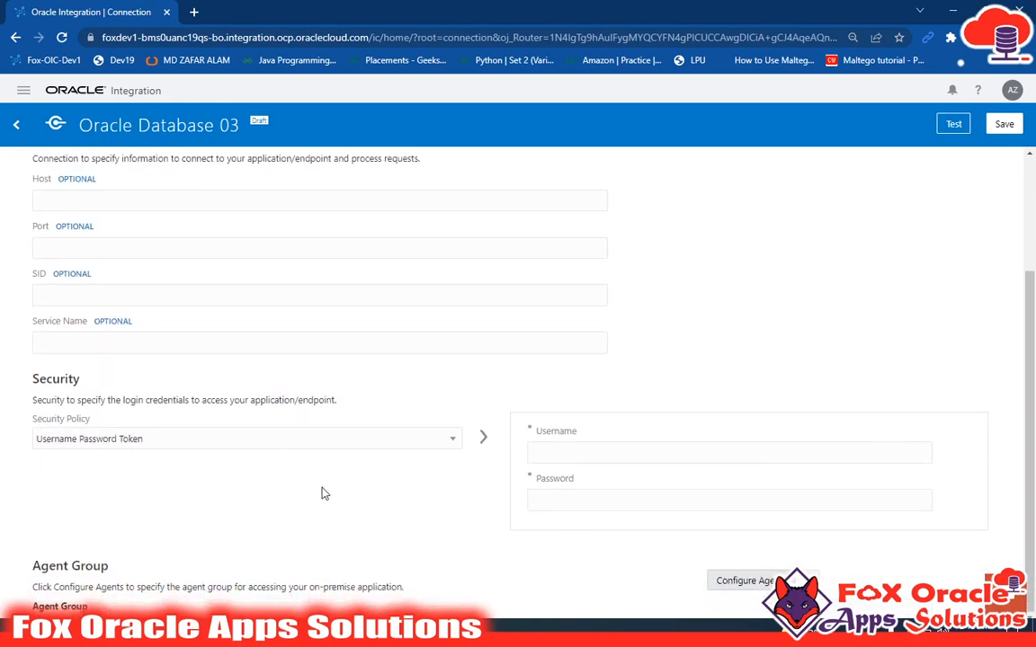
scroll(325, 494, "up", 3)
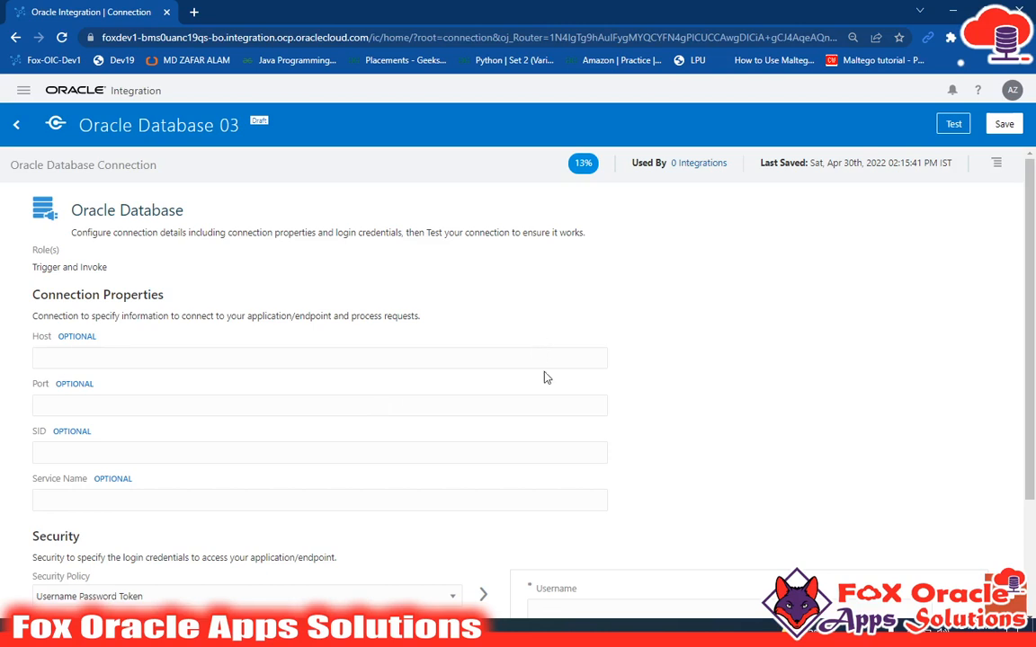
scroll(548, 386, "down", 1)
scroll(548, 387, "down", 1)
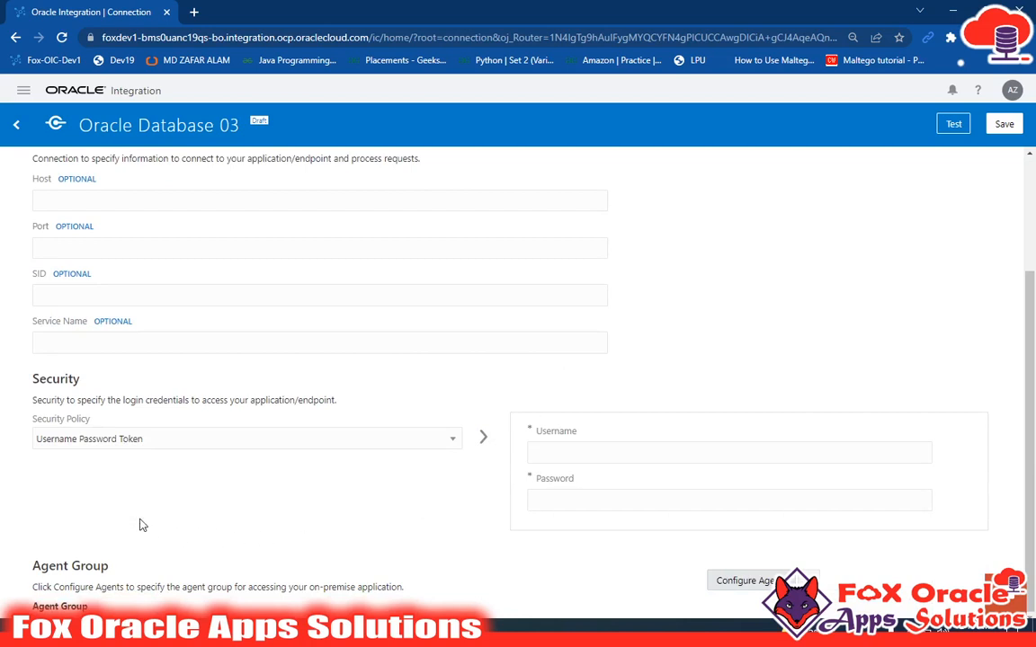
left_click_drag(22, 580, 109, 569)
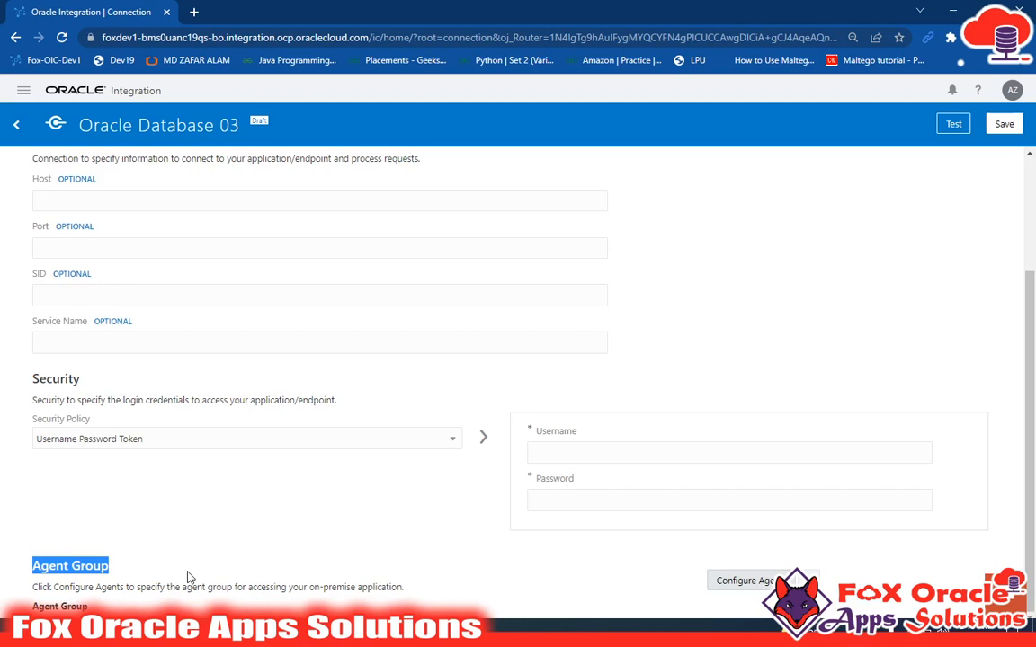
left_click(230, 575)
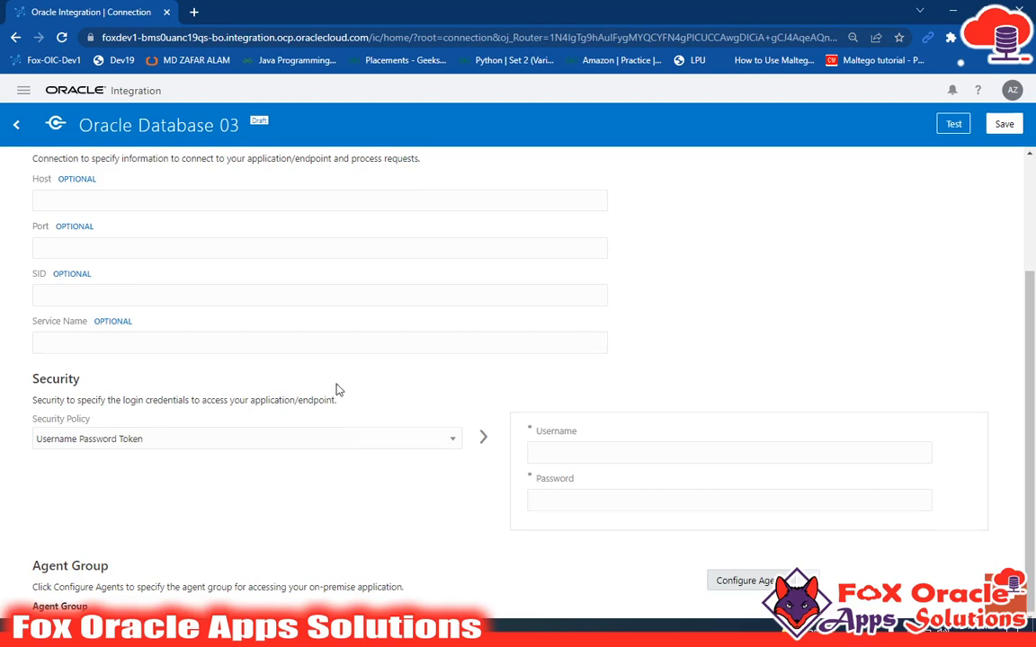
scroll(337, 390, "up", 3)
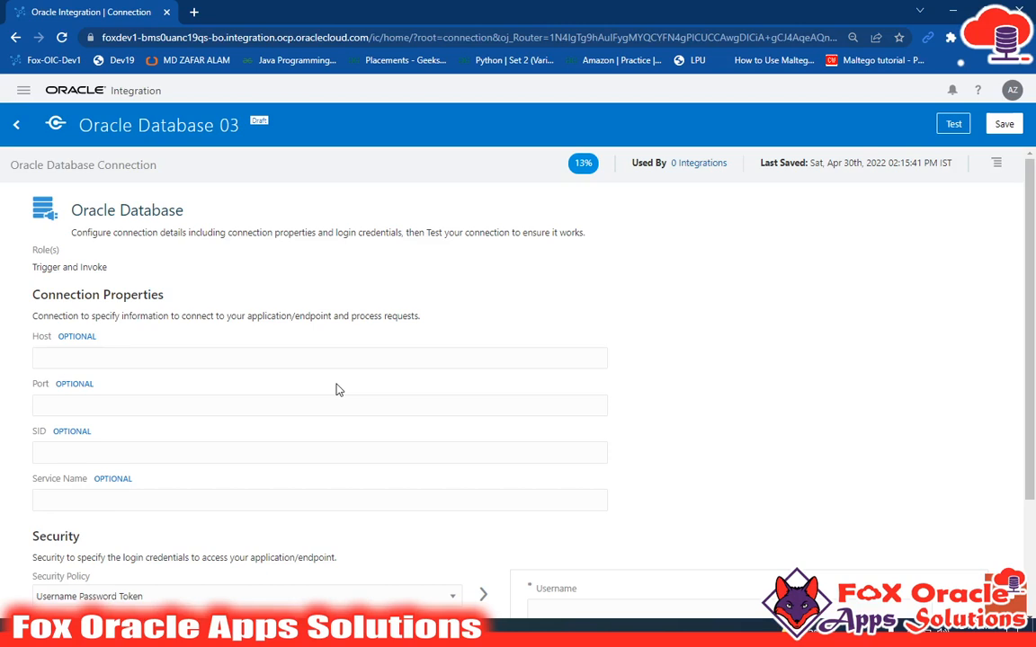
- View the agent groups available for the Oracle Database 03 connection, selecting Fox DB Agent 02, and cancel the selection
scroll(392, 420, "down", 2)
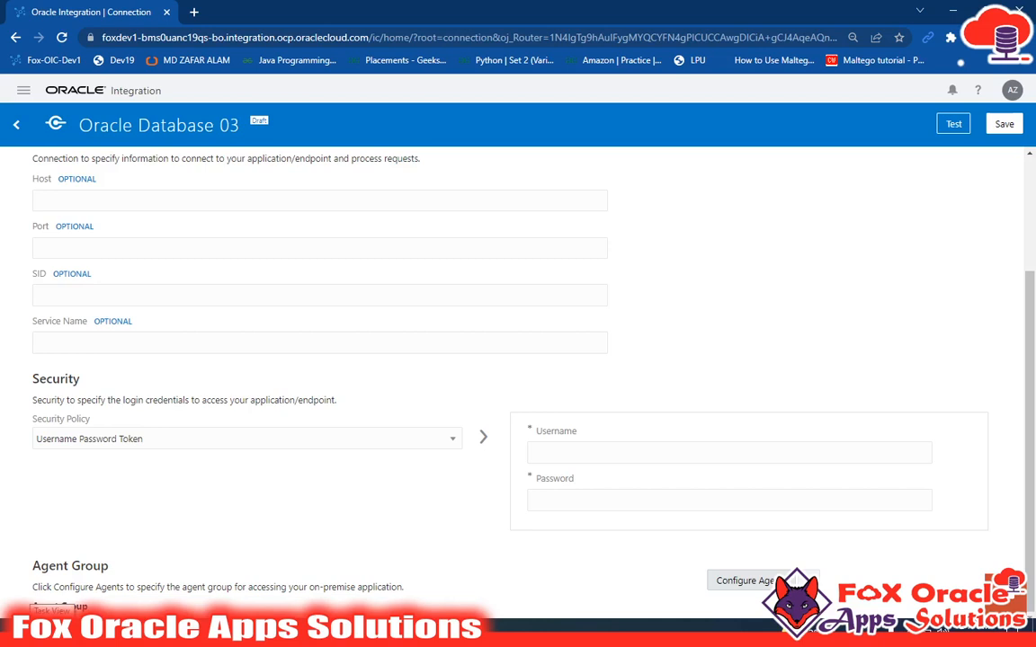
left_click(744, 583)
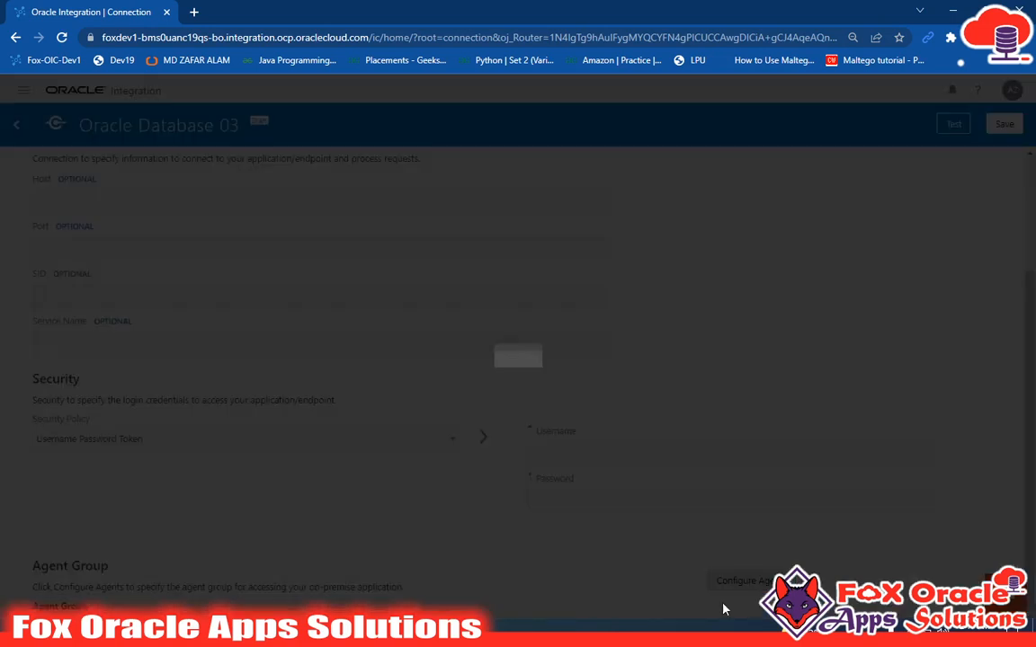
left_click(568, 379)
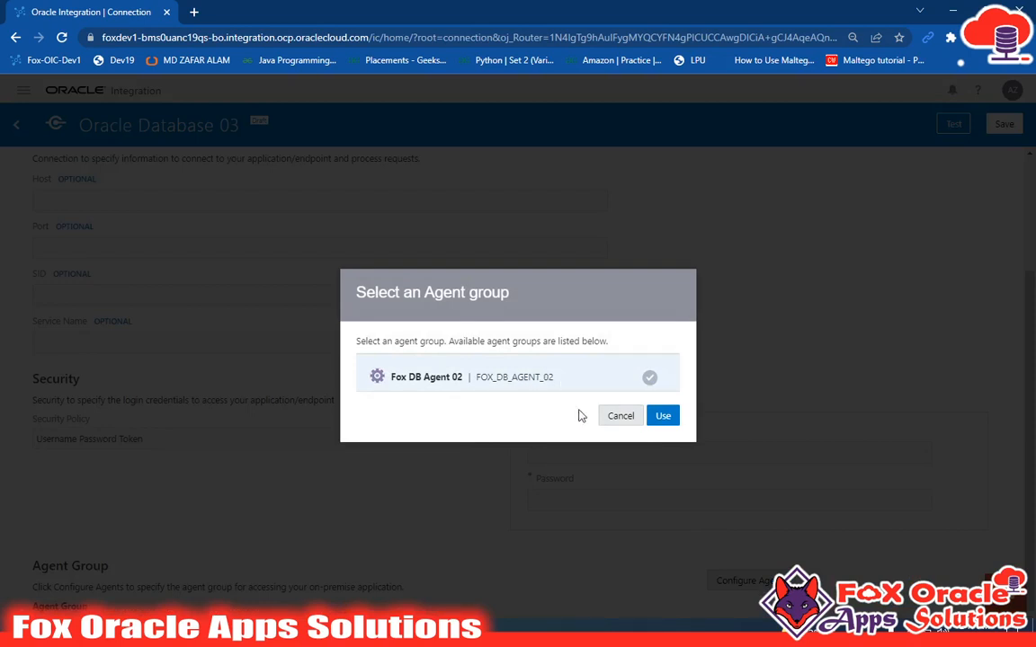
left_click(619, 416)
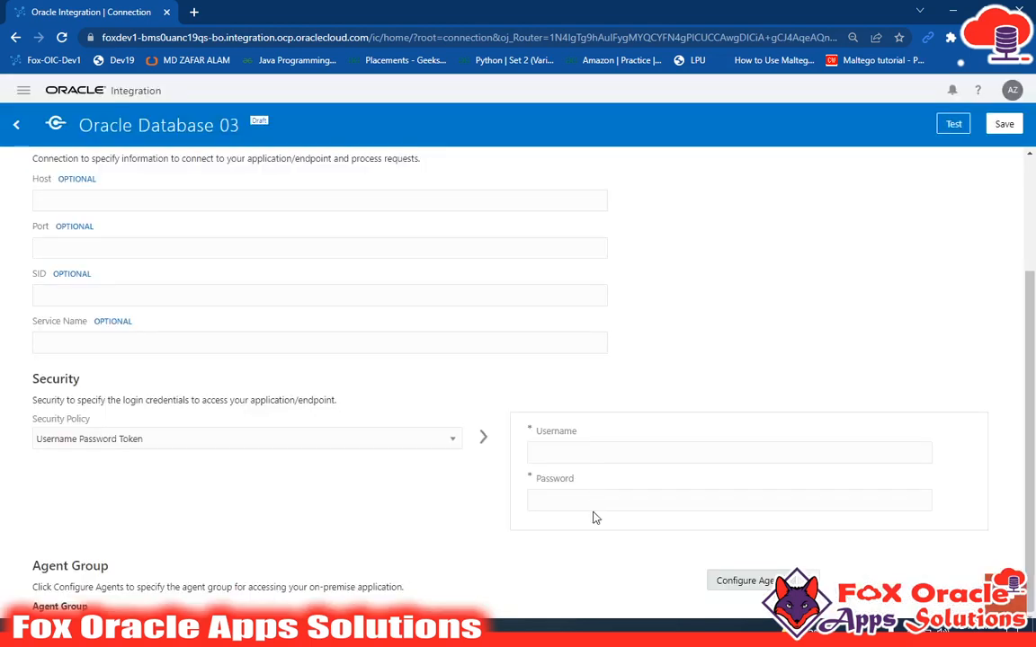
- Review the Oracle Database 03 connection properties and security fields, and return to the list of connections
scroll(595, 508, "up", 3)
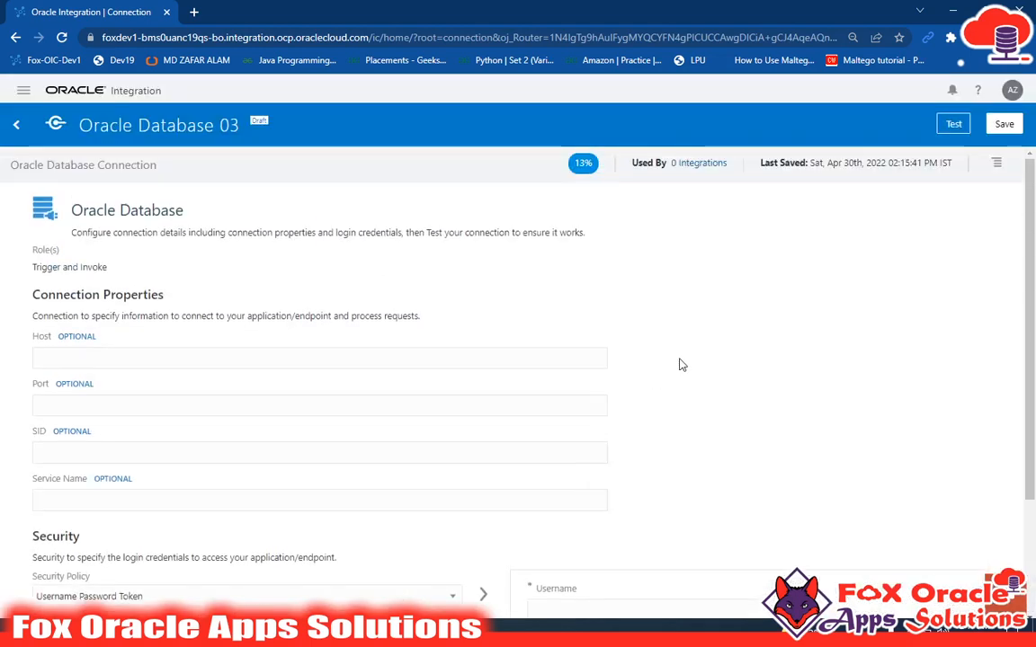
scroll(619, 398, "down", 3)
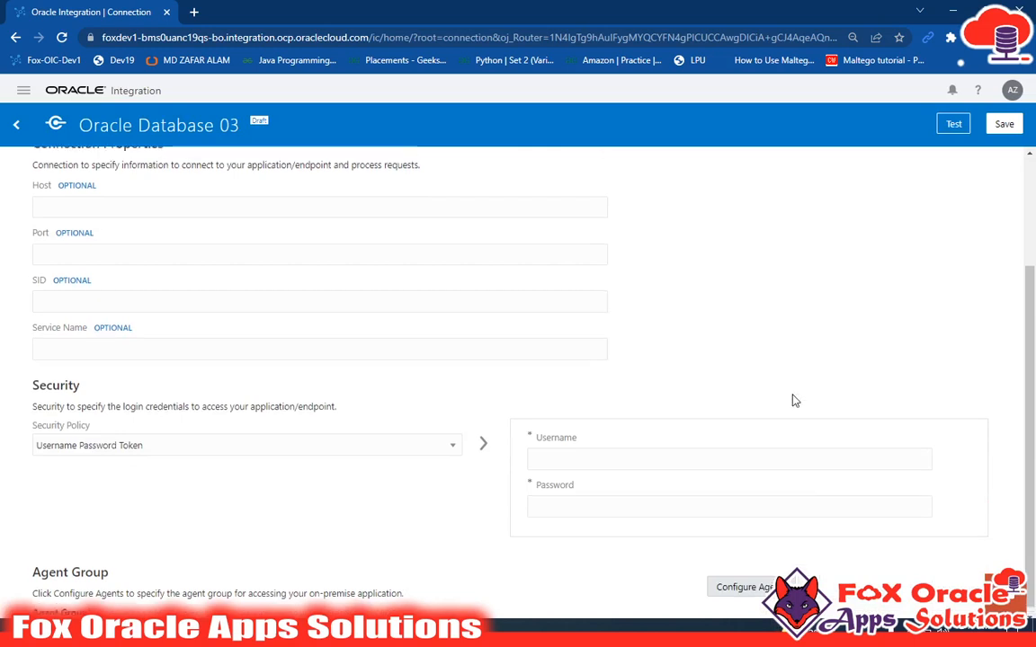
scroll(793, 401, "up", 3)
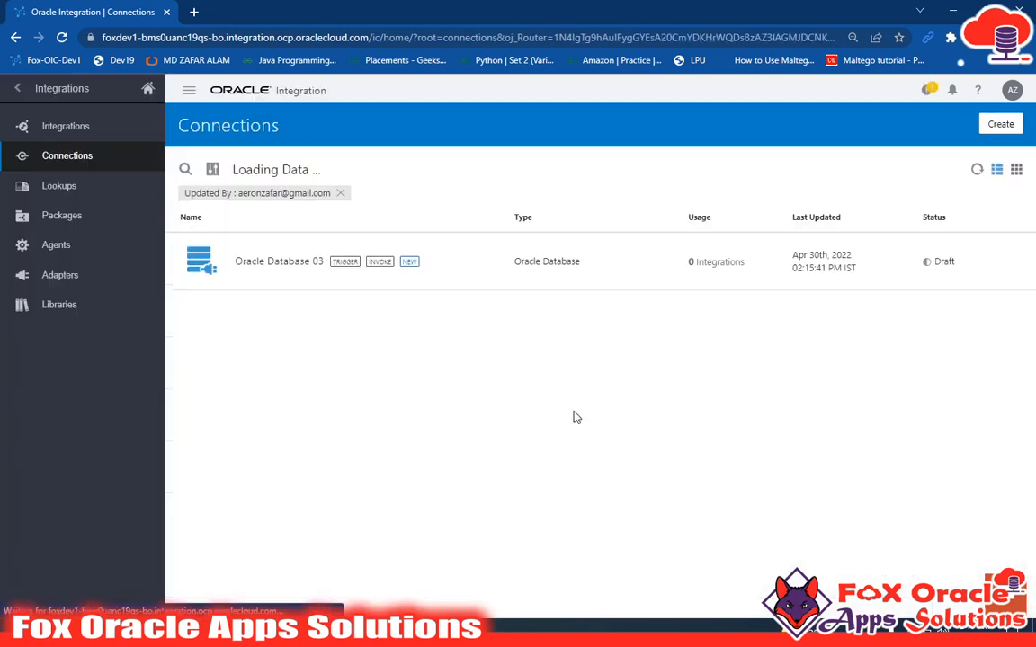
- Open Fox REST Adapter Trigger Connection 02 to view its role and security policy, and return to the list of connections
scroll(369, 439, "down", 1)
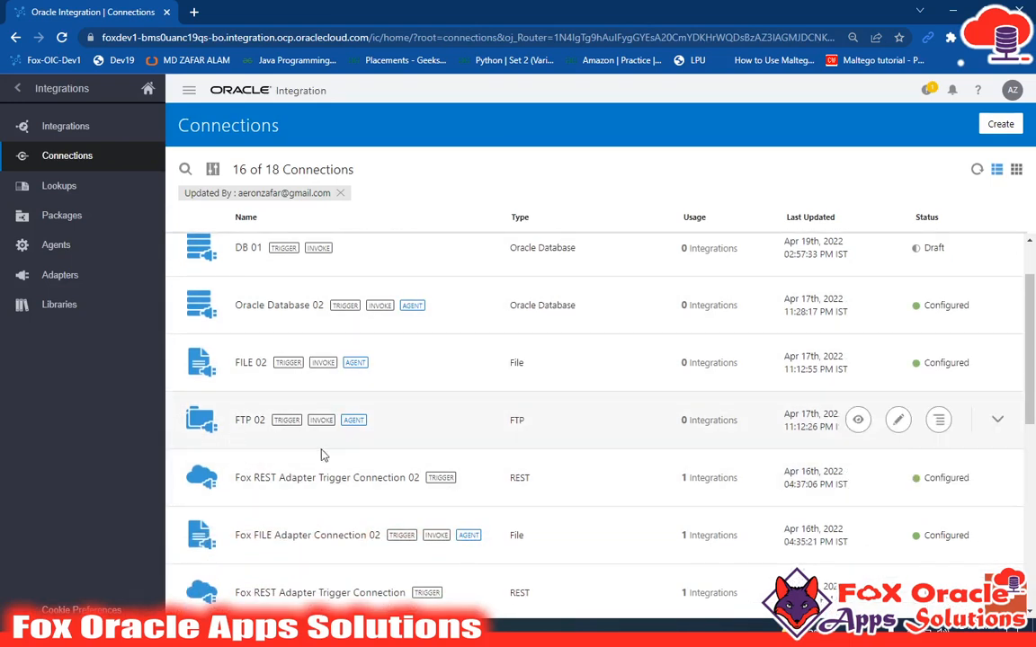
scroll(242, 440, "down", 1)
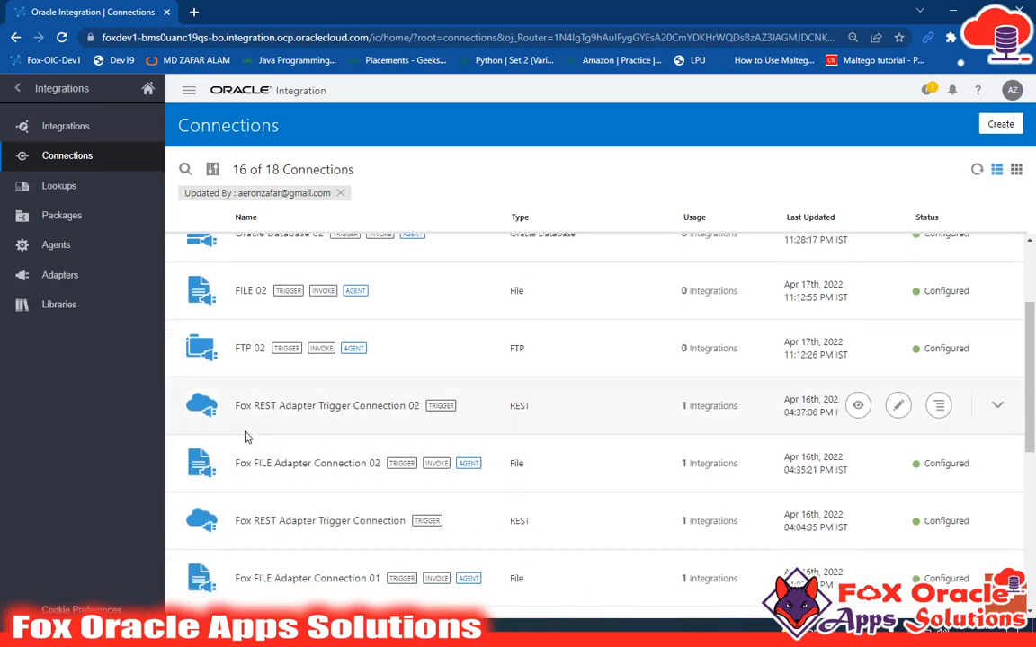
left_click(900, 406)
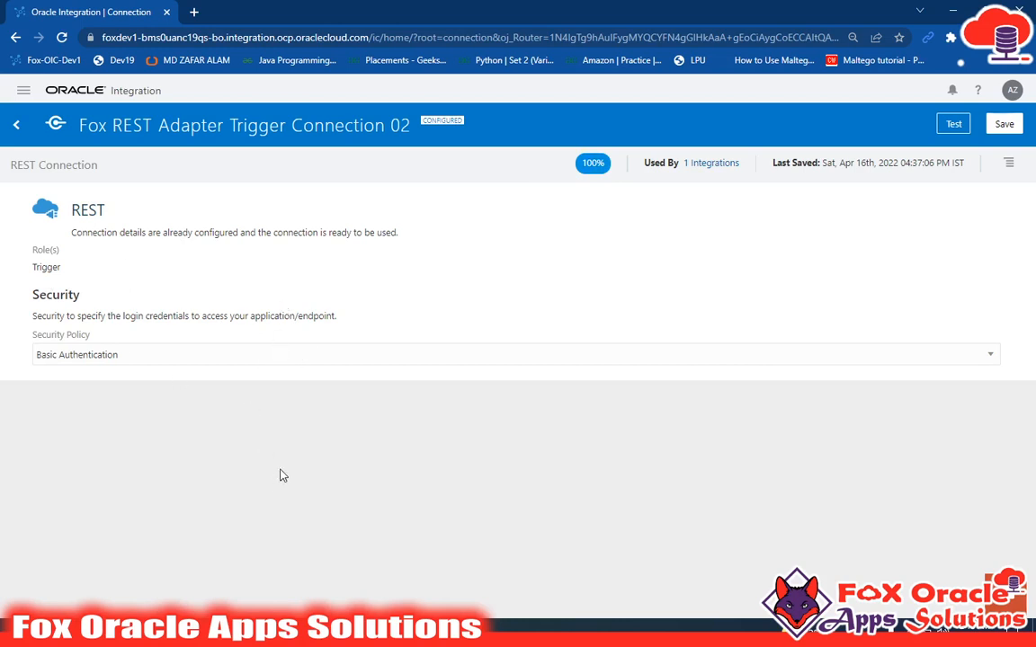
left_click(16, 125)
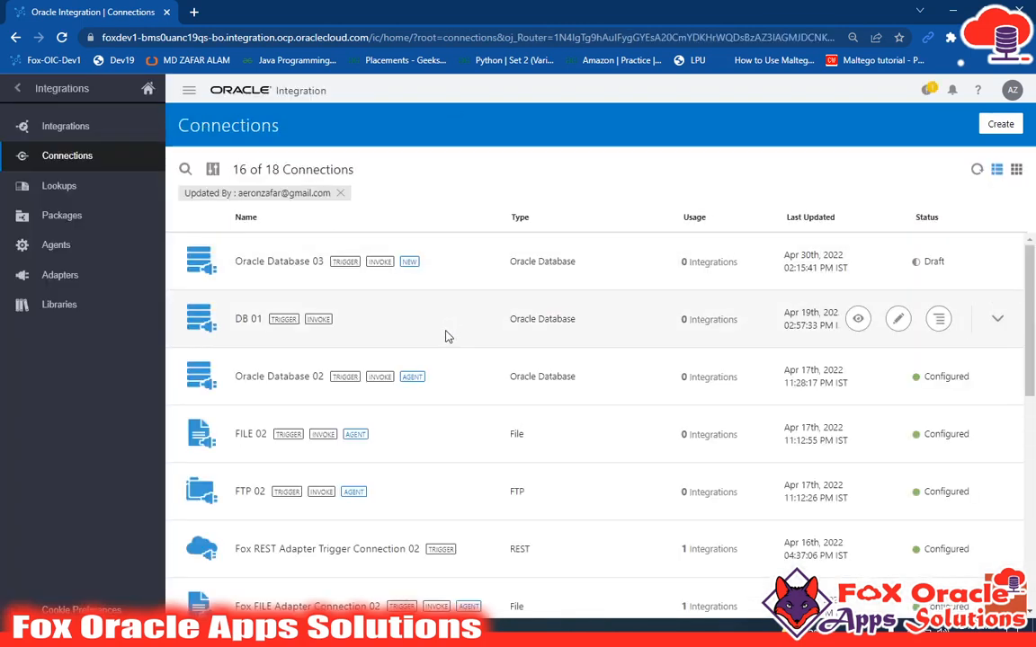
- Find Fox REST Adapter Trigger Connection 02 in the list of connections and bring up its available row actions
scroll(485, 368, "down", 2)
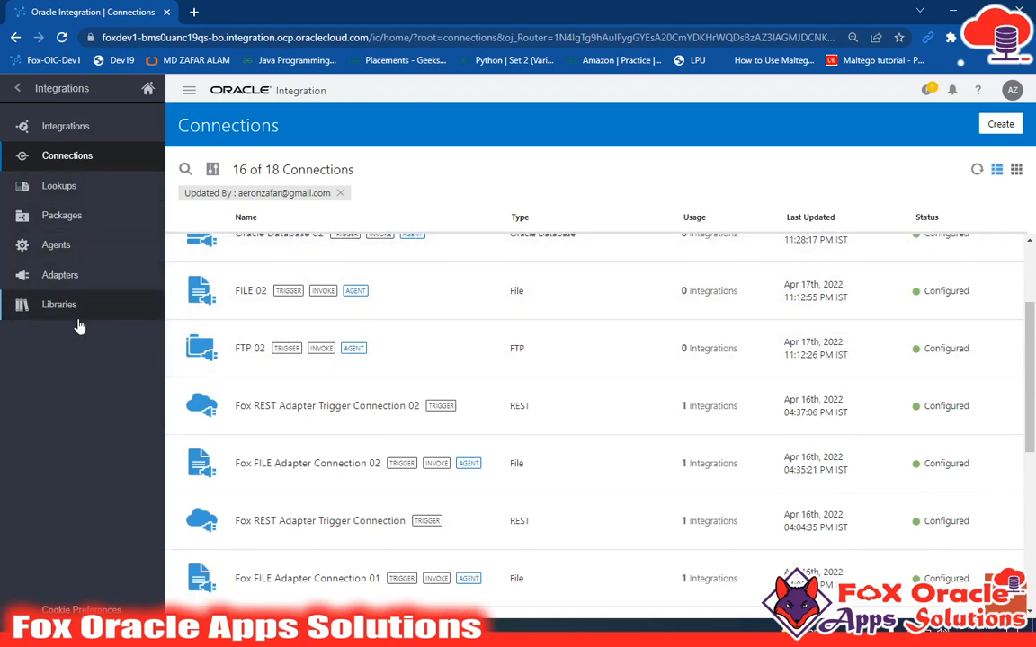
mouse_move(934, 412)
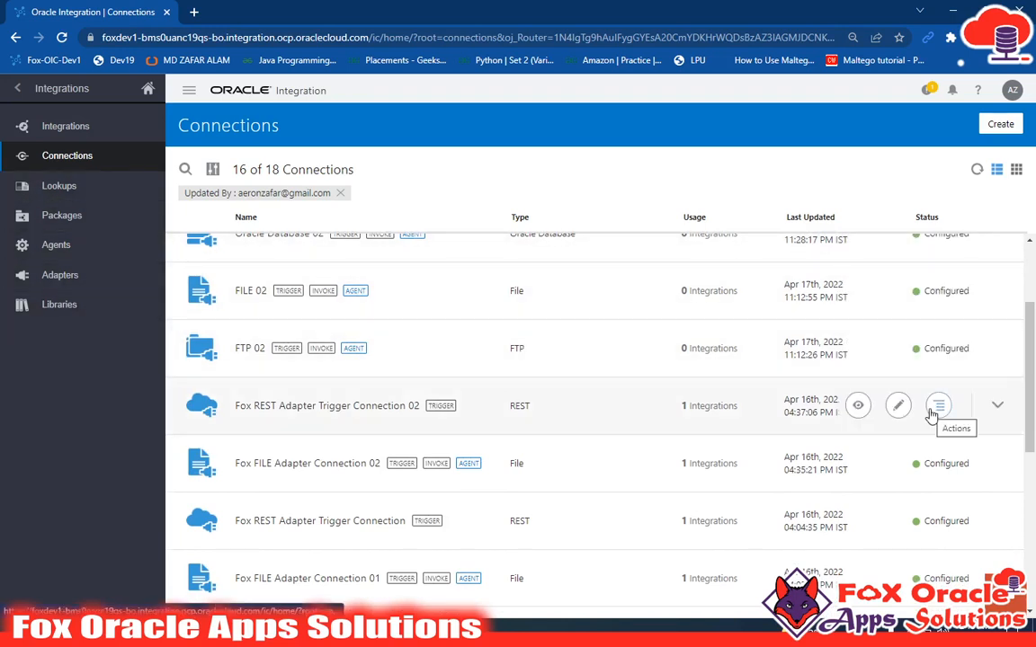